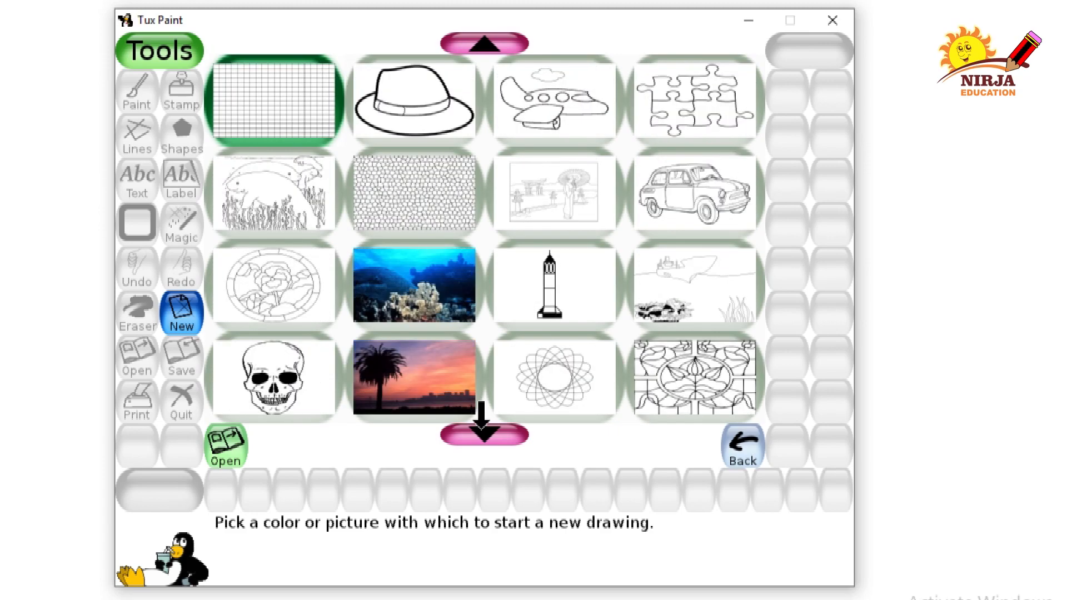
- Start a new drawing from the photo of the brick lighthouse with the white lantern room
{"action": "left_click", "coordinate": [481, 428]}
{"action": "left_click", "coordinate": [481, 429]}
{"action": "left_click", "coordinate": [481, 429]}
{"action": "left_click", "coordinate": [481, 428]}
{"action": "left_click", "coordinate": [481, 428]}
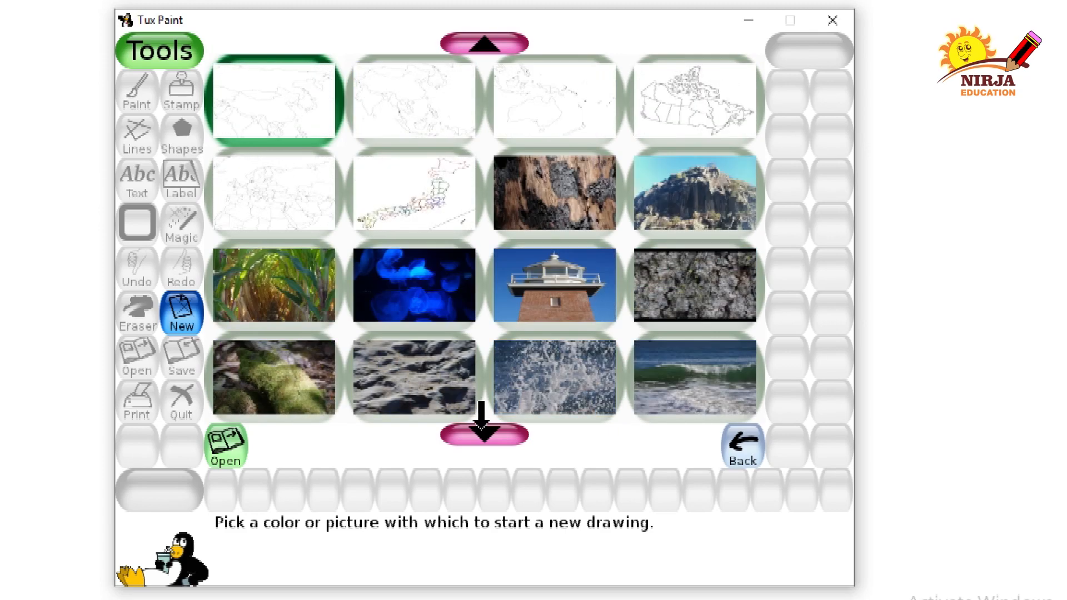
{"action": "left_click", "coordinate": [567, 313]}
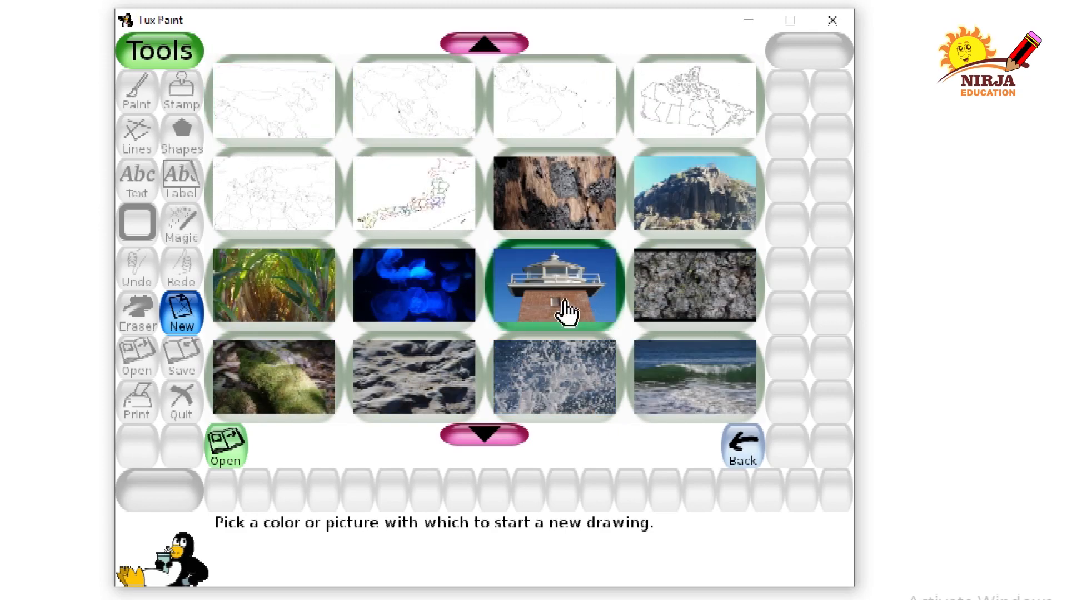
{"action": "left_click", "coordinate": [565, 312]}
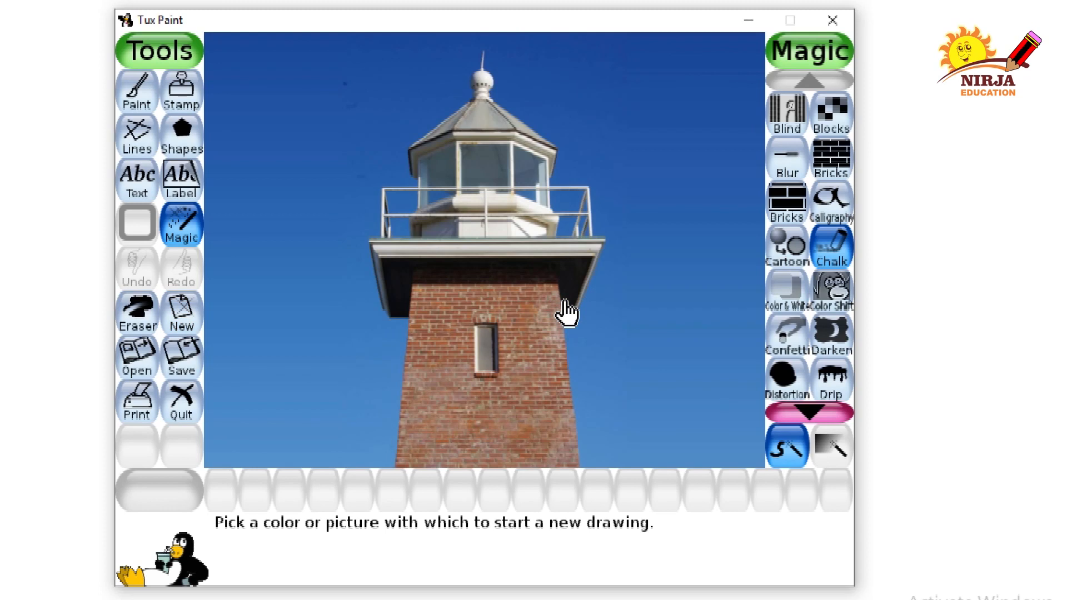
- Apply the Cartoon magic effect with freehand strokes across the sky and the lighthouse
{"action": "left_click", "coordinate": [194, 234]}
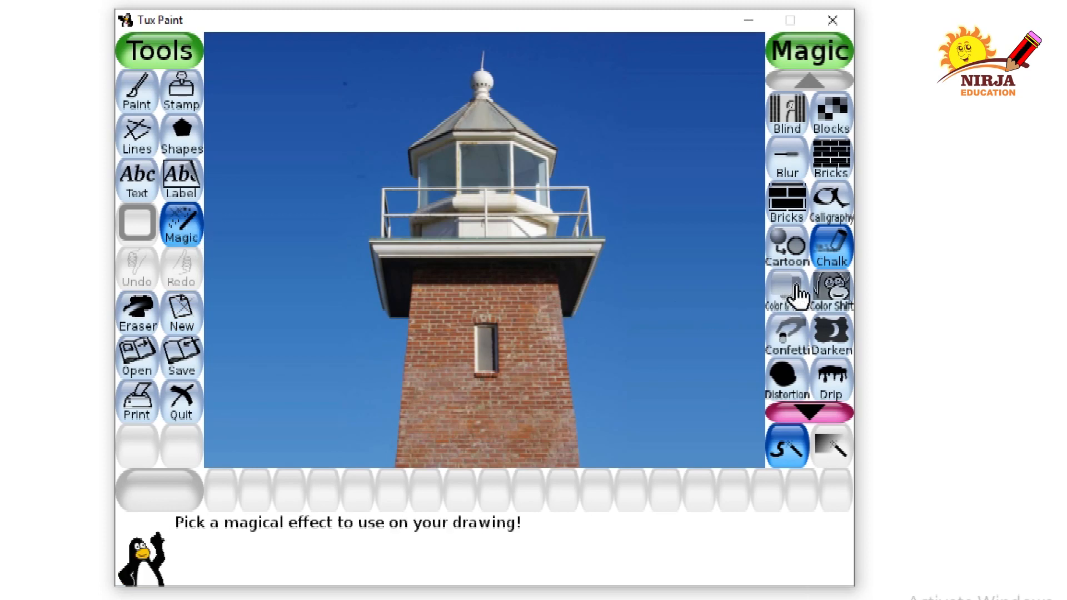
{"action": "left_click", "coordinate": [791, 266]}
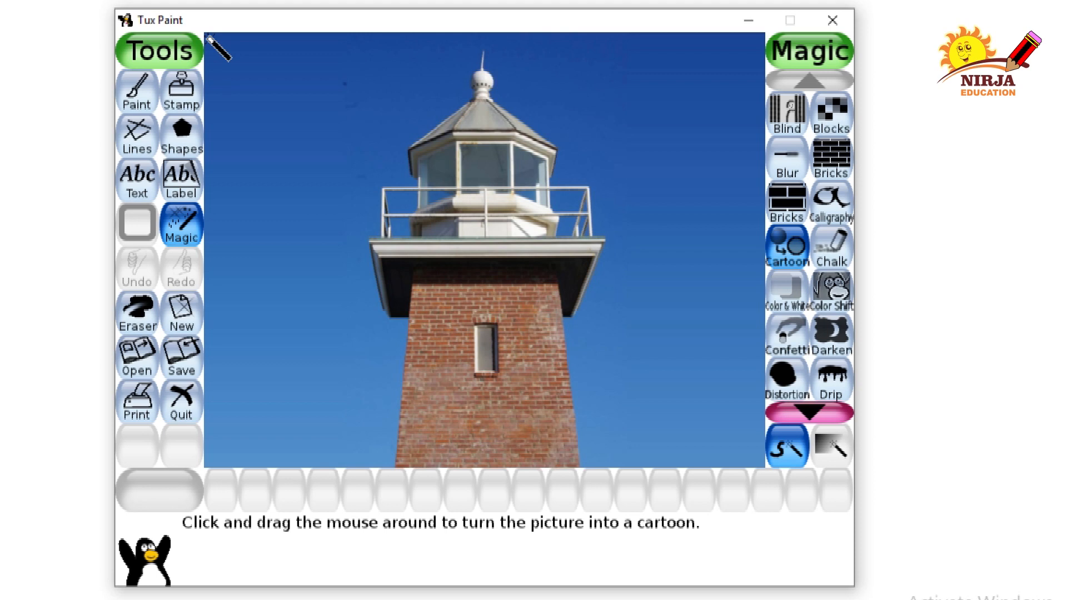
{"action": "mouse_move", "coordinate": [210, 38]}
{"action": "left_mouse_down"}
{"action": "mouse_move", "coordinate": [682, 149]}
{"action": "mouse_move", "coordinate": [231, 56]}
{"action": "mouse_move", "coordinate": [598, 80]}
{"action": "mouse_move", "coordinate": [686, 130]}
{"action": "mouse_move", "coordinate": [336, 51]}
{"action": "mouse_move", "coordinate": [750, 59]}
{"action": "mouse_move", "coordinate": [700, 72]}
{"action": "mouse_move", "coordinate": [476, 26]}
{"action": "mouse_move", "coordinate": [759, 60]}
{"action": "mouse_move", "coordinate": [658, 58]}
{"action": "mouse_move", "coordinate": [735, 55]}
{"action": "mouse_move", "coordinate": [647, 39]}
{"action": "mouse_move", "coordinate": [712, 67]}
{"action": "mouse_move", "coordinate": [689, 100]}
{"action": "mouse_move", "coordinate": [728, 127]}
{"action": "mouse_move", "coordinate": [749, 77]}
{"action": "mouse_move", "coordinate": [706, 237]}
{"action": "mouse_move", "coordinate": [537, 106]}
{"action": "mouse_move", "coordinate": [211, 138]}
{"action": "mouse_move", "coordinate": [359, 80]}
{"action": "mouse_move", "coordinate": [76, 3]}
{"action": "left_mouse_up"}
{"action": "mouse_move", "coordinate": [356, 37]}
{"action": "left_mouse_down"}
{"action": "mouse_move", "coordinate": [224, 69]}
{"action": "mouse_move", "coordinate": [246, 131]}
{"action": "mouse_move", "coordinate": [211, 50]}
{"action": "mouse_move", "coordinate": [205, 393]}
{"action": "mouse_move", "coordinate": [219, 484]}
{"action": "mouse_move", "coordinate": [413, 434]}
{"action": "mouse_move", "coordinate": [514, 458]}
{"action": "mouse_move", "coordinate": [567, 425]}
{"action": "mouse_move", "coordinate": [297, 304]}
{"action": "mouse_move", "coordinate": [379, 233]}
{"action": "mouse_move", "coordinate": [465, 208]}
{"action": "mouse_move", "coordinate": [556, 203]}
{"action": "mouse_move", "coordinate": [623, 172]}
{"action": "mouse_move", "coordinate": [400, 163]}
{"action": "mouse_move", "coordinate": [460, 137]}
{"action": "mouse_move", "coordinate": [360, 127]}
{"action": "mouse_move", "coordinate": [668, 197]}
{"action": "mouse_move", "coordinate": [573, 148]}
{"action": "mouse_move", "coordinate": [482, 219]}
{"action": "mouse_move", "coordinate": [368, 280]}
{"action": "mouse_move", "coordinate": [589, 239]}
{"action": "mouse_move", "coordinate": [370, 291]}
{"action": "mouse_move", "coordinate": [392, 291]}
{"action": "left_mouse_up"}
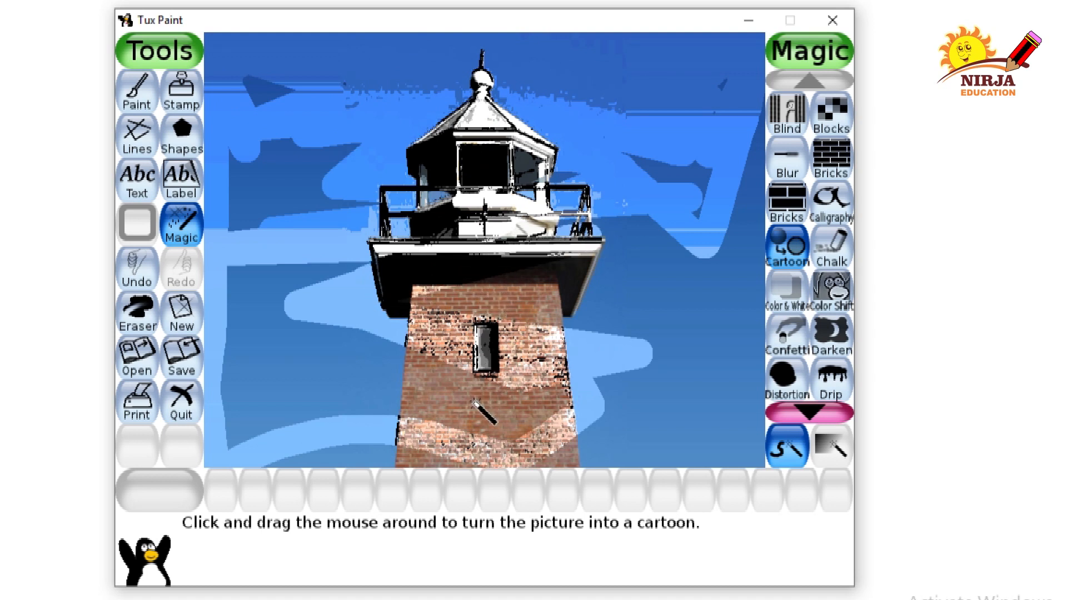
{"action": "mouse_move", "coordinate": [474, 401]}
{"action": "left_mouse_down"}
{"action": "mouse_move", "coordinate": [246, 191]}
{"action": "mouse_move", "coordinate": [353, 235]}
{"action": "mouse_move", "coordinate": [291, 249]}
{"action": "mouse_move", "coordinate": [162, 195]}
{"action": "mouse_move", "coordinate": [409, 167]}
{"action": "mouse_move", "coordinate": [585, 288]}
{"action": "mouse_move", "coordinate": [312, 372]}
{"action": "mouse_move", "coordinate": [598, 368]}
{"action": "mouse_move", "coordinate": [391, 369]}
{"action": "mouse_move", "coordinate": [632, 419]}
{"action": "mouse_move", "coordinate": [329, 428]}
{"action": "mouse_move", "coordinate": [627, 429]}
{"action": "mouse_move", "coordinate": [425, 454]}
{"action": "mouse_move", "coordinate": [621, 483]}
{"action": "left_mouse_up"}
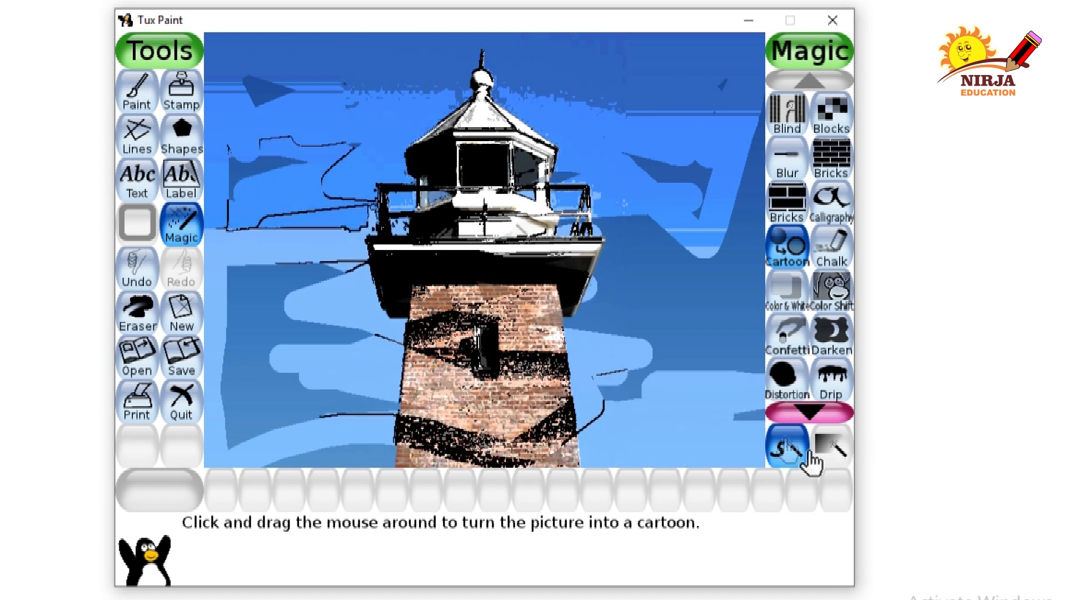
{"action": "mouse_move", "coordinate": [790, 336]}
{"action": "left_mouse_down"}
{"action": "mouse_move", "coordinate": [600, 267]}
{"action": "mouse_move", "coordinate": [626, 325]}
{"action": "mouse_move", "coordinate": [611, 289]}
{"action": "mouse_move", "coordinate": [682, 340]}
{"action": "mouse_move", "coordinate": [734, 169]}
{"action": "mouse_move", "coordinate": [723, 253]}
{"action": "mouse_move", "coordinate": [753, 178]}
{"action": "mouse_move", "coordinate": [717, 350]}
{"action": "mouse_move", "coordinate": [544, 327]}
{"action": "mouse_move", "coordinate": [501, 416]}
{"action": "mouse_move", "coordinate": [206, 295]}
{"action": "mouse_move", "coordinate": [234, 266]}
{"action": "mouse_move", "coordinate": [281, 308]}
{"action": "mouse_move", "coordinate": [244, 423]}
{"action": "mouse_move", "coordinate": [323, 436]}
{"action": "left_mouse_up"}
{"action": "mouse_move", "coordinate": [221, 438]}
{"action": "left_mouse_down"}
{"action": "mouse_move", "coordinate": [422, 471]}
{"action": "mouse_move", "coordinate": [586, 458]}
{"action": "mouse_move", "coordinate": [337, 410]}
{"action": "mouse_move", "coordinate": [633, 405]}
{"action": "mouse_move", "coordinate": [207, 308]}
{"action": "mouse_move", "coordinate": [234, 333]}
{"action": "mouse_move", "coordinate": [268, 279]}
{"action": "left_mouse_up"}
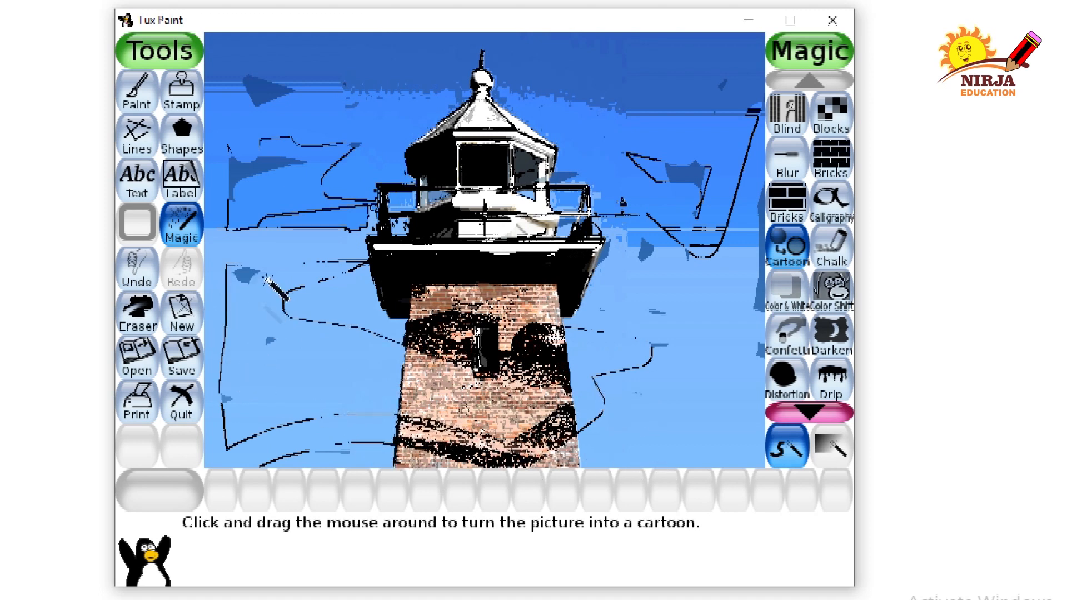
{"action": "mouse_move", "coordinate": [253, 195]}
{"action": "left_mouse_down"}
{"action": "mouse_move", "coordinate": [279, 164]}
{"action": "mouse_move", "coordinate": [254, 162]}
{"action": "mouse_move", "coordinate": [350, 162]}
{"action": "mouse_move", "coordinate": [713, 231]}
{"action": "mouse_move", "coordinate": [713, 199]}
{"action": "mouse_move", "coordinate": [692, 153]}
{"action": "mouse_move", "coordinate": [694, 180]}
{"action": "left_mouse_up"}
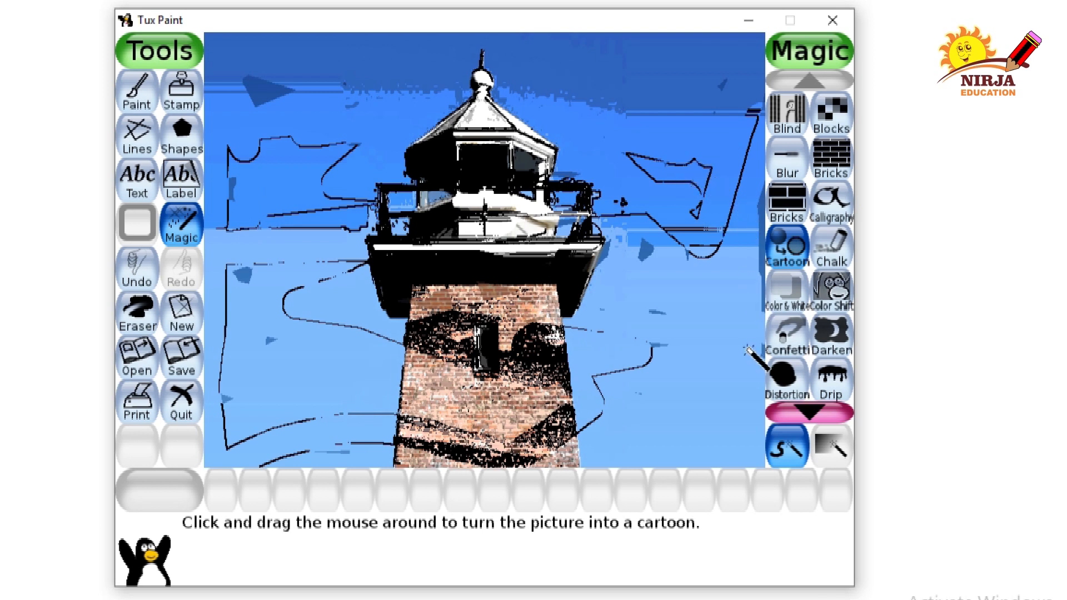
{"action": "mouse_move", "coordinate": [694, 94]}
{"action": "left_mouse_down"}
{"action": "mouse_move", "coordinate": [274, 83]}
{"action": "mouse_move", "coordinate": [215, 65]}
{"action": "mouse_move", "coordinate": [223, 48]}
{"action": "mouse_move", "coordinate": [646, 43]}
{"action": "mouse_move", "coordinate": [730, 97]}
{"action": "mouse_move", "coordinate": [756, 70]}
{"action": "mouse_move", "coordinate": [651, 101]}
{"action": "mouse_move", "coordinate": [695, 73]}
{"action": "mouse_move", "coordinate": [690, 131]}
{"action": "mouse_move", "coordinate": [635, 231]}
{"action": "left_mouse_up"}
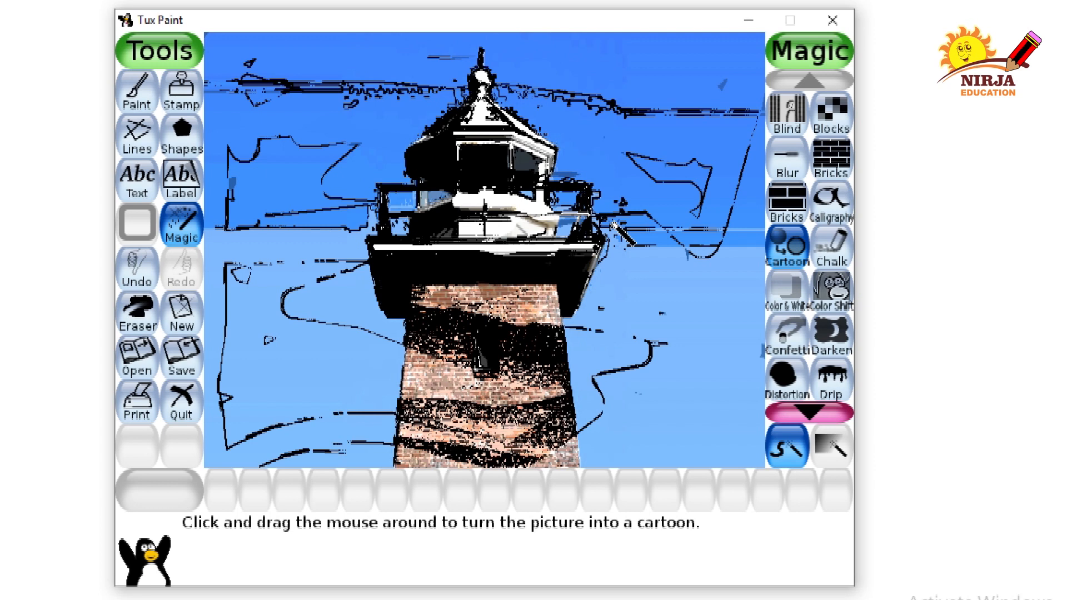
- Undo all the cartoon strokes on the lighthouse picture
{"action": "left_click", "coordinate": [146, 283]}
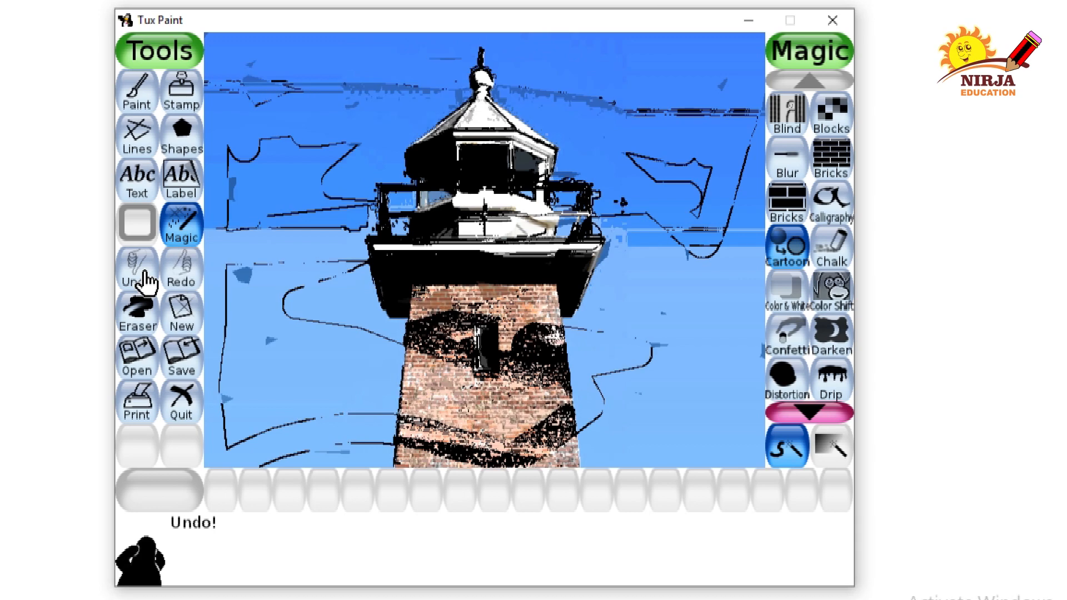
{"action": "left_click", "coordinate": [146, 282]}
{"action": "left_click", "coordinate": [146, 282]}
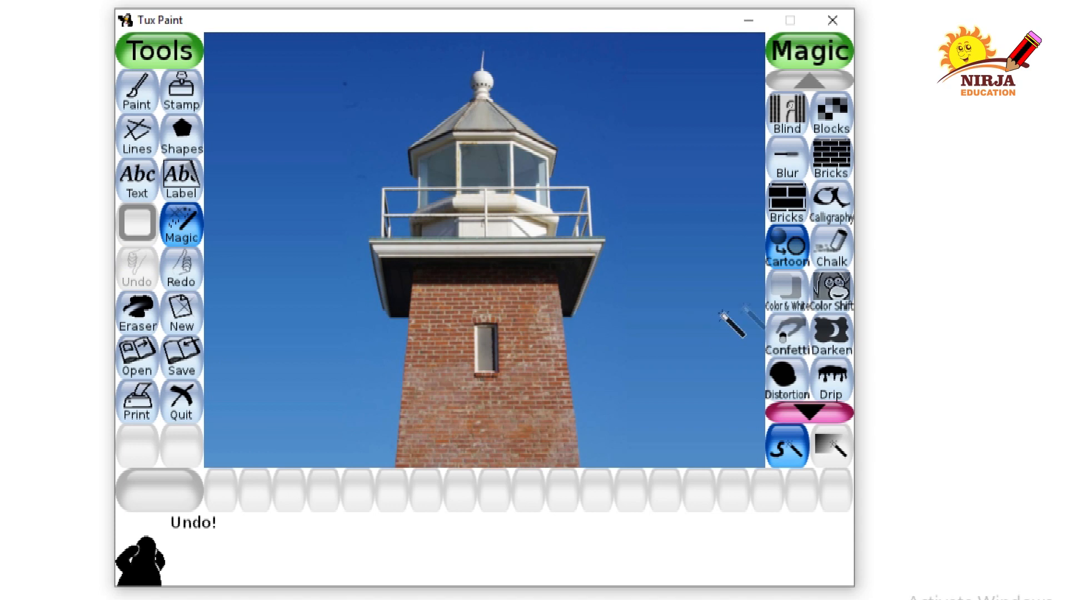
- Brush the Darken magic effect over parts of the sky and the upper brick tower
{"action": "left_click", "coordinate": [826, 340]}
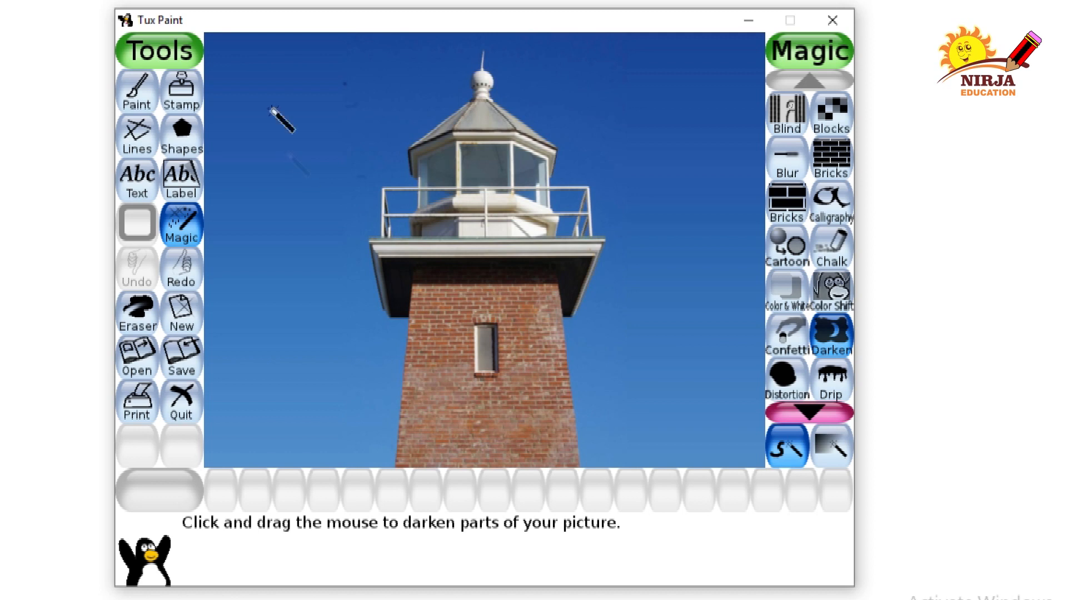
{"action": "mouse_move", "coordinate": [221, 50]}
{"action": "left_mouse_down"}
{"action": "mouse_move", "coordinate": [534, 113]}
{"action": "mouse_move", "coordinate": [289, 130]}
{"action": "mouse_move", "coordinate": [370, 158]}
{"action": "mouse_move", "coordinate": [519, 153]}
{"action": "mouse_move", "coordinate": [343, 197]}
{"action": "mouse_move", "coordinate": [318, 232]}
{"action": "mouse_move", "coordinate": [563, 234]}
{"action": "mouse_move", "coordinate": [510, 275]}
{"action": "mouse_move", "coordinate": [283, 309]}
{"action": "mouse_move", "coordinate": [291, 352]}
{"action": "mouse_move", "coordinate": [533, 346]}
{"action": "mouse_move", "coordinate": [384, 347]}
{"action": "mouse_move", "coordinate": [450, 334]}
{"action": "mouse_move", "coordinate": [631, 358]}
{"action": "mouse_move", "coordinate": [363, 372]}
{"action": "mouse_move", "coordinate": [673, 380]}
{"action": "mouse_move", "coordinate": [434, 369]}
{"action": "mouse_move", "coordinate": [714, 321]}
{"action": "mouse_move", "coordinate": [577, 295]}
{"action": "mouse_move", "coordinate": [563, 338]}
{"action": "mouse_move", "coordinate": [609, 325]}
{"action": "mouse_move", "coordinate": [425, 309]}
{"action": "mouse_move", "coordinate": [430, 328]}
{"action": "mouse_move", "coordinate": [340, 345]}
{"action": "mouse_move", "coordinate": [325, 362]}
{"action": "mouse_move", "coordinate": [538, 342]}
{"action": "mouse_move", "coordinate": [348, 380]}
{"action": "mouse_move", "coordinate": [686, 346]}
{"action": "mouse_move", "coordinate": [418, 319]}
{"action": "mouse_move", "coordinate": [472, 313]}
{"action": "mouse_move", "coordinate": [306, 345]}
{"action": "mouse_move", "coordinate": [605, 351]}
{"action": "mouse_move", "coordinate": [284, 358]}
{"action": "mouse_move", "coordinate": [375, 360]}
{"action": "mouse_move", "coordinate": [330, 362]}
{"action": "left_mouse_up"}
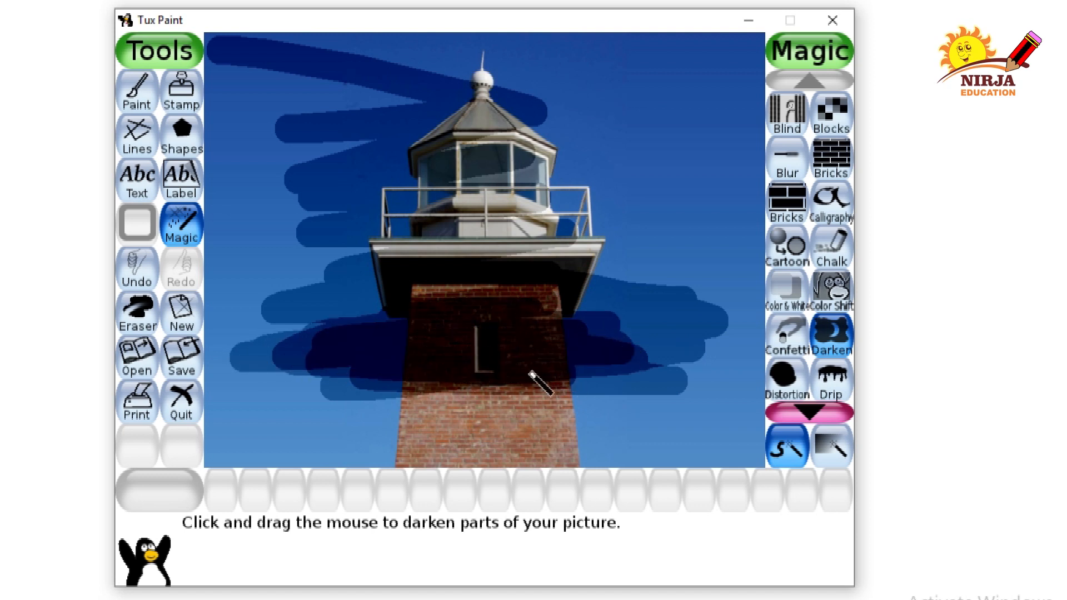
{"action": "mouse_move", "coordinate": [575, 350]}
{"action": "left_mouse_down"}
{"action": "mouse_move", "coordinate": [639, 297]}
{"action": "mouse_move", "coordinate": [473, 384]}
{"action": "left_mouse_up"}
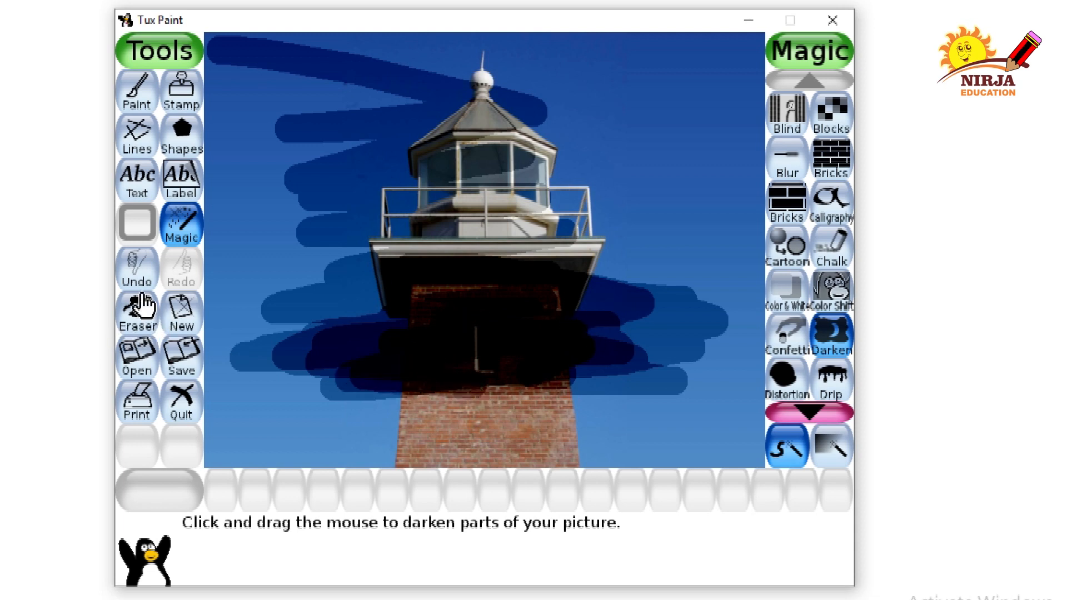
- Undo all the darkening strokes on the sky and tower
{"action": "left_click", "coordinate": [143, 264]}
{"action": "left_click", "coordinate": [142, 265]}
{"action": "left_click", "coordinate": [143, 264]}
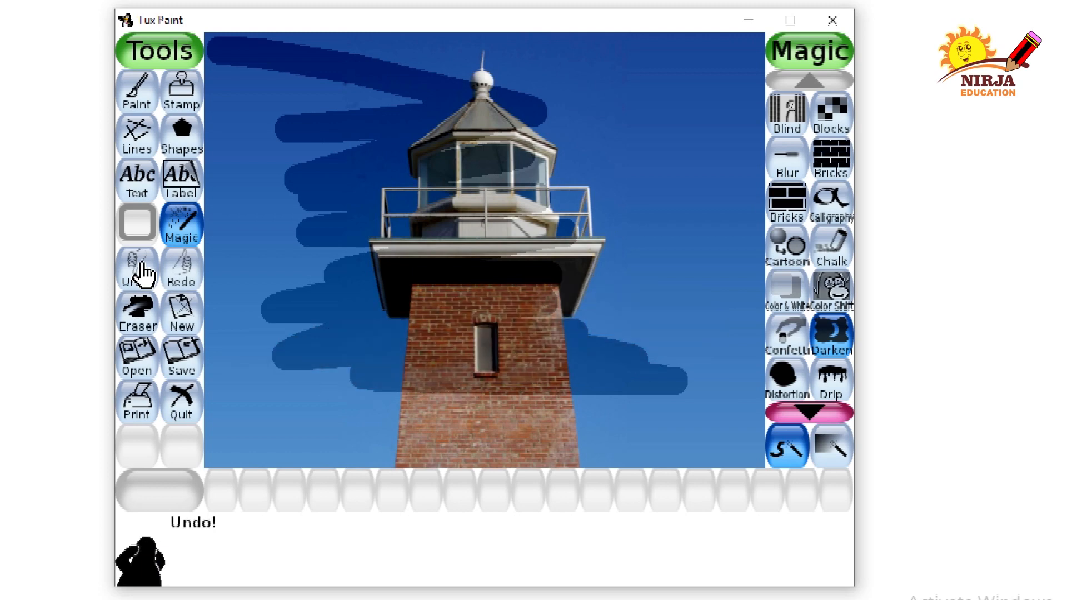
{"action": "left_click", "coordinate": [142, 264]}
{"action": "left_click", "coordinate": [143, 264]}
- Brush the Darken magic effect over the whole picture, covering the sky and the lighthouse from edge to edge
{"action": "mouse_move", "coordinate": [223, 51]}
{"action": "left_mouse_down"}
{"action": "mouse_move", "coordinate": [737, 65]}
{"action": "mouse_move", "coordinate": [786, 44]}
{"action": "mouse_move", "coordinate": [560, 53]}
{"action": "left_mouse_up"}
{"action": "mouse_move", "coordinate": [494, 58]}
{"action": "left_mouse_down"}
{"action": "mouse_move", "coordinate": [214, 53]}
{"action": "mouse_move", "coordinate": [523, 85]}
{"action": "mouse_move", "coordinate": [743, 88]}
{"action": "mouse_move", "coordinate": [756, 100]}
{"action": "mouse_move", "coordinate": [558, 105]}
{"action": "mouse_move", "coordinate": [402, 81]}
{"action": "mouse_move", "coordinate": [172, 80]}
{"action": "mouse_move", "coordinate": [513, 103]}
{"action": "mouse_move", "coordinate": [293, 78]}
{"action": "mouse_move", "coordinate": [206, 84]}
{"action": "mouse_move", "coordinate": [192, 107]}
{"action": "mouse_move", "coordinate": [284, 90]}
{"action": "mouse_move", "coordinate": [404, 120]}
{"action": "mouse_move", "coordinate": [261, 95]}
{"action": "mouse_move", "coordinate": [172, 123]}
{"action": "mouse_move", "coordinate": [617, 158]}
{"action": "mouse_move", "coordinate": [238, 155]}
{"action": "mouse_move", "coordinate": [458, 155]}
{"action": "mouse_move", "coordinate": [206, 134]}
{"action": "mouse_move", "coordinate": [431, 130]}
{"action": "mouse_move", "coordinate": [705, 147]}
{"action": "mouse_move", "coordinate": [663, 132]}
{"action": "mouse_move", "coordinate": [546, 134]}
{"action": "mouse_move", "coordinate": [549, 105]}
{"action": "mouse_move", "coordinate": [476, 118]}
{"action": "mouse_move", "coordinate": [716, 107]}
{"action": "mouse_move", "coordinate": [819, 49]}
{"action": "mouse_move", "coordinate": [717, 244]}
{"action": "mouse_move", "coordinate": [735, 181]}
{"action": "mouse_move", "coordinate": [748, 173]}
{"action": "mouse_move", "coordinate": [746, 141]}
{"action": "mouse_move", "coordinate": [676, 165]}
{"action": "mouse_move", "coordinate": [755, 127]}
{"action": "mouse_move", "coordinate": [491, 235]}
{"action": "mouse_move", "coordinate": [708, 206]}
{"action": "mouse_move", "coordinate": [623, 193]}
{"action": "mouse_move", "coordinate": [503, 222]}
{"action": "left_mouse_up"}
{"action": "mouse_move", "coordinate": [593, 219]}
{"action": "left_mouse_down"}
{"action": "mouse_move", "coordinate": [717, 300]}
{"action": "mouse_move", "coordinate": [769, 208]}
{"action": "mouse_move", "coordinate": [736, 445]}
{"action": "mouse_move", "coordinate": [744, 377]}
{"action": "mouse_move", "coordinate": [748, 453]}
{"action": "mouse_move", "coordinate": [708, 286]}
{"action": "mouse_move", "coordinate": [728, 225]}
{"action": "mouse_move", "coordinate": [839, 209]}
{"action": "mouse_move", "coordinate": [527, 289]}
{"action": "mouse_move", "coordinate": [600, 305]}
{"action": "mouse_move", "coordinate": [624, 286]}
{"action": "mouse_move", "coordinate": [419, 409]}
{"action": "mouse_move", "coordinate": [514, 322]}
{"action": "mouse_move", "coordinate": [611, 411]}
{"action": "mouse_move", "coordinate": [369, 459]}
{"action": "mouse_move", "coordinate": [675, 388]}
{"action": "mouse_move", "coordinate": [722, 336]}
{"action": "left_mouse_up"}
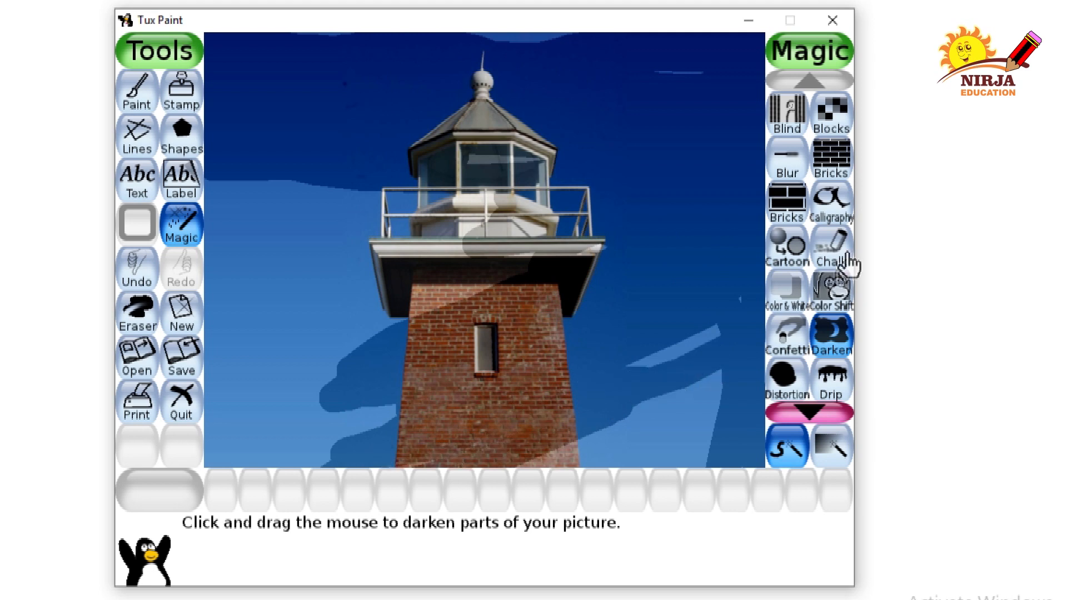
{"action": "mouse_move", "coordinate": [849, 264]}
{"action": "left_mouse_down"}
{"action": "mouse_move", "coordinate": [678, 380]}
{"action": "mouse_move", "coordinate": [792, 483]}
{"action": "left_mouse_up"}
{"action": "mouse_move", "coordinate": [674, 162]}
{"action": "left_mouse_down"}
{"action": "mouse_move", "coordinate": [398, 211]}
{"action": "mouse_move", "coordinate": [293, 288]}
{"action": "mouse_move", "coordinate": [86, 351]}
{"action": "mouse_move", "coordinate": [318, 435]}
{"action": "mouse_move", "coordinate": [216, 434]}
{"action": "mouse_move", "coordinate": [204, 175]}
{"action": "mouse_move", "coordinate": [388, 205]}
{"action": "mouse_move", "coordinate": [395, 129]}
{"action": "mouse_move", "coordinate": [377, 265]}
{"action": "mouse_move", "coordinate": [341, 376]}
{"action": "mouse_move", "coordinate": [326, 332]}
{"action": "mouse_move", "coordinate": [725, 240]}
{"action": "mouse_move", "coordinate": [591, 223]}
{"action": "mouse_move", "coordinate": [717, 251]}
{"action": "left_mouse_up"}
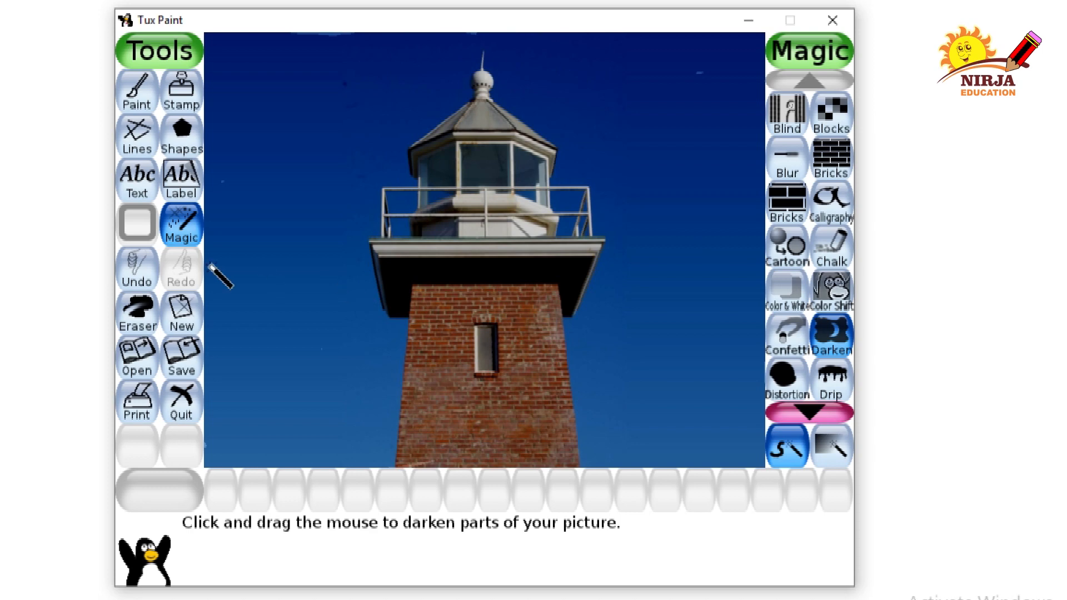
- Compare the picture by undoing and redoing the darkening, and save the darkened drawing
{"action": "left_click", "coordinate": [137, 288]}
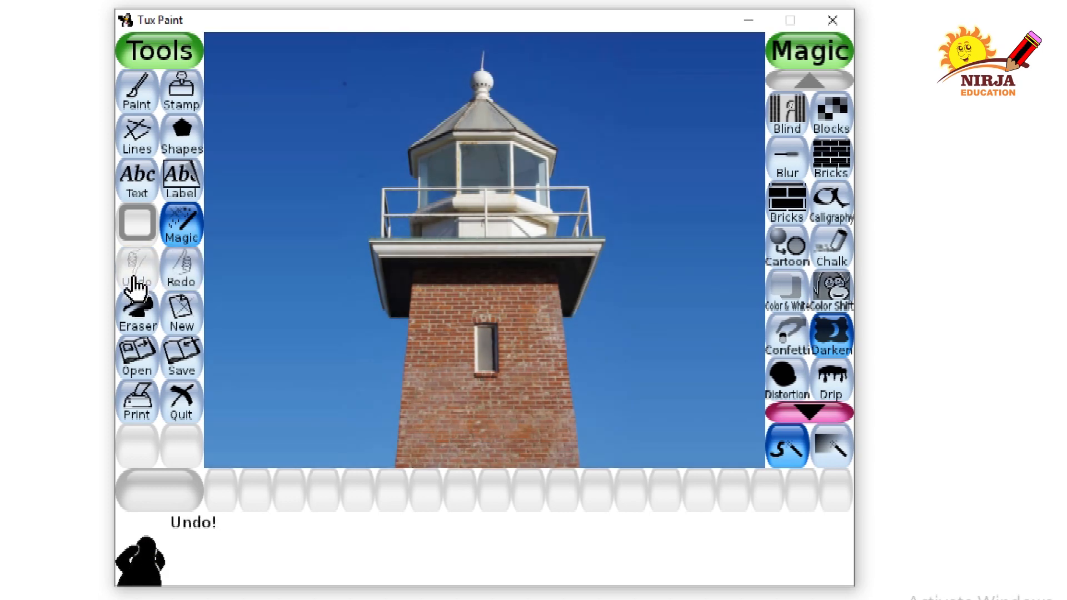
{"action": "left_click", "coordinate": [181, 286]}
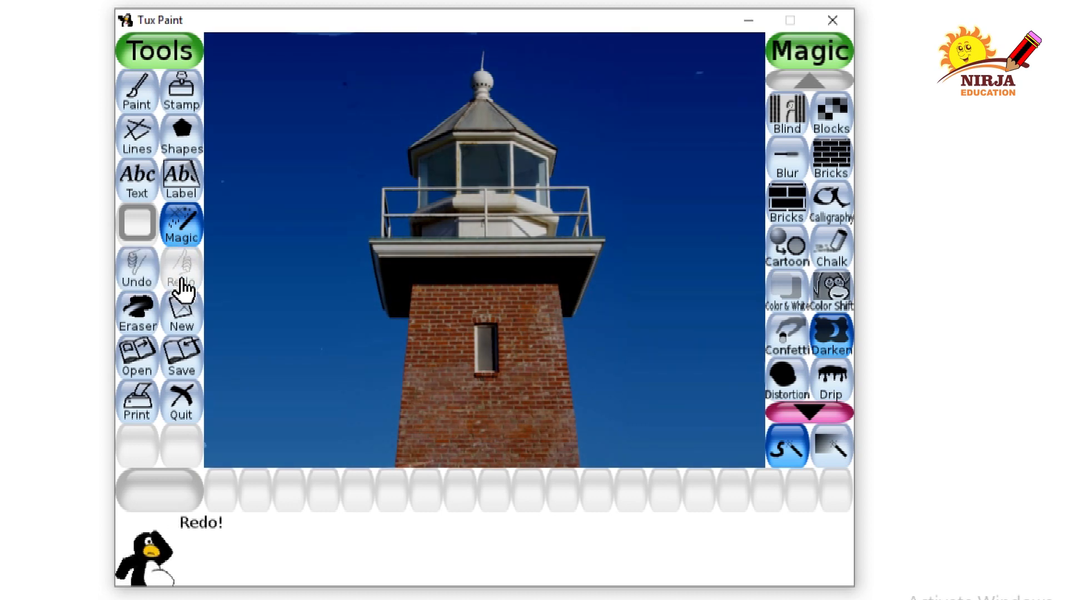
{"action": "left_click", "coordinate": [181, 360]}
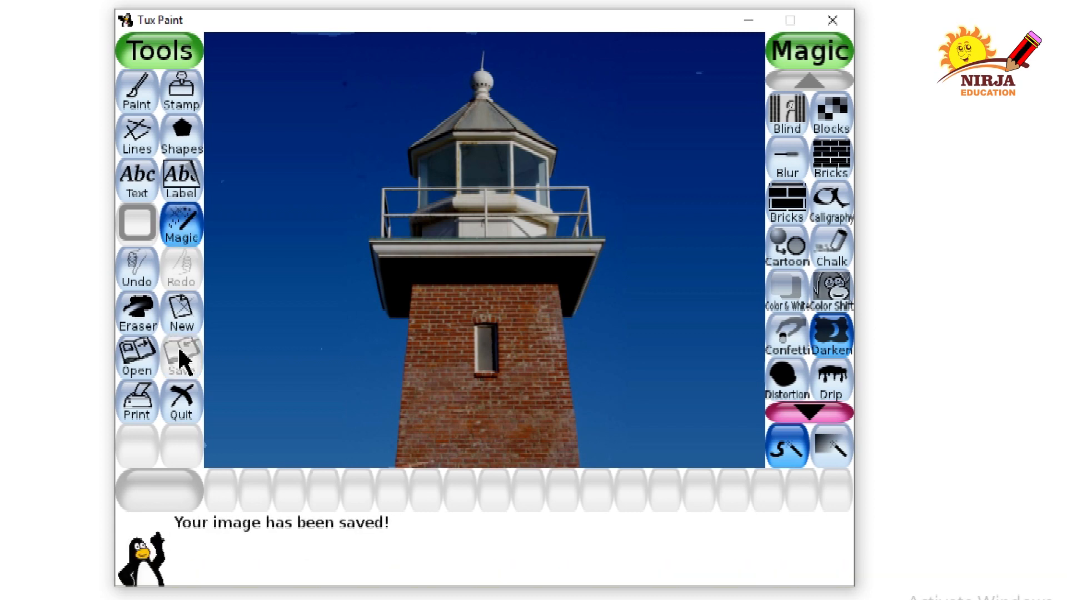